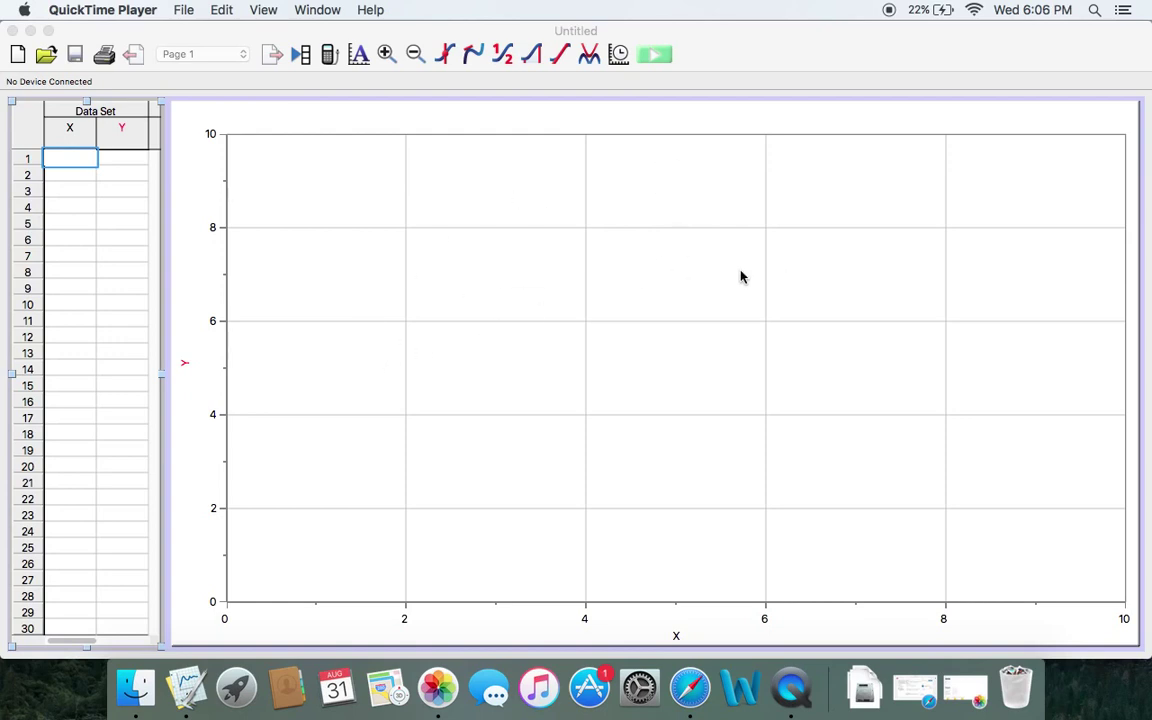
# Step: Bring the Logger Pro window with the empty untitled graph into focus
pyautogui.click(674, 287)
# Step: Set the graph title to 'Diameter (cm) vs. Diameter (in)' in Graph Options
pyautogui.doubleClick(674, 287)
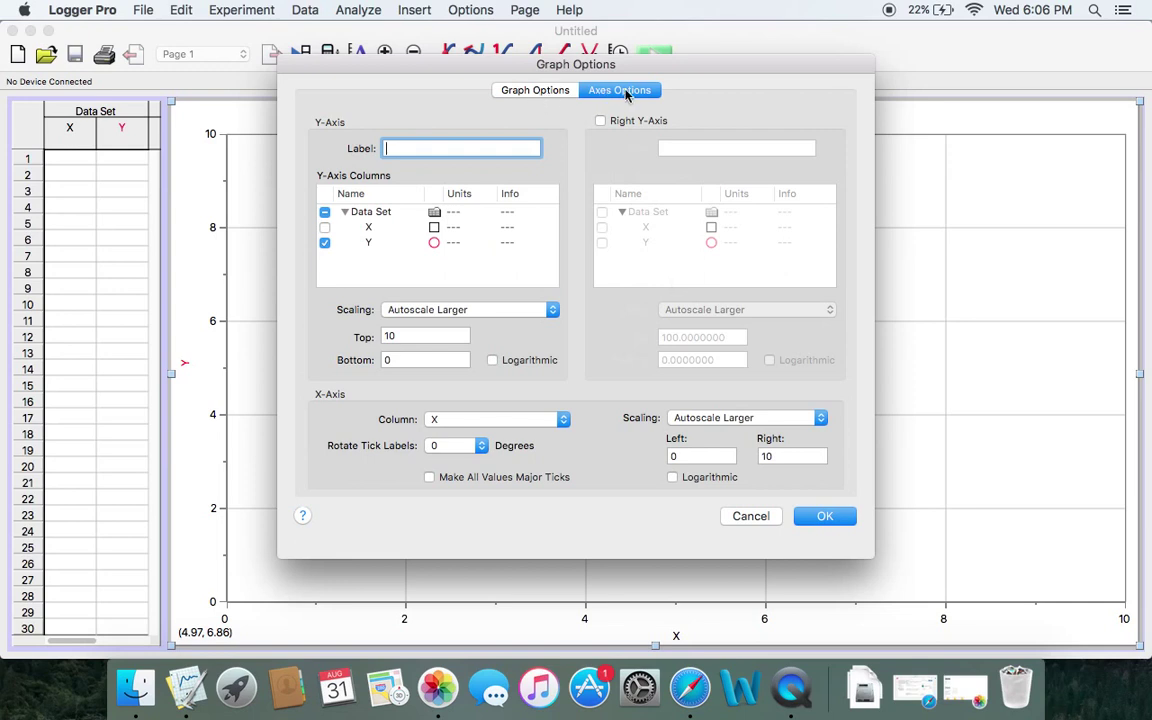
pyautogui.click(536, 91)
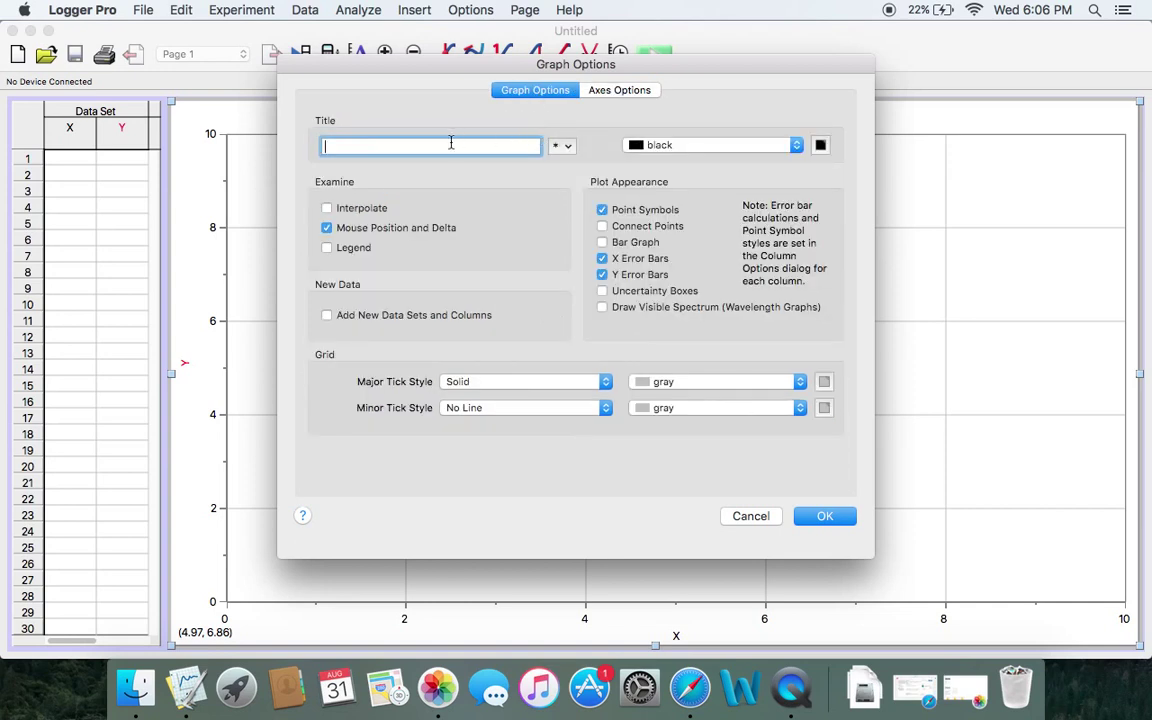
pyautogui.write('Diameter (cm) vs. Dia')
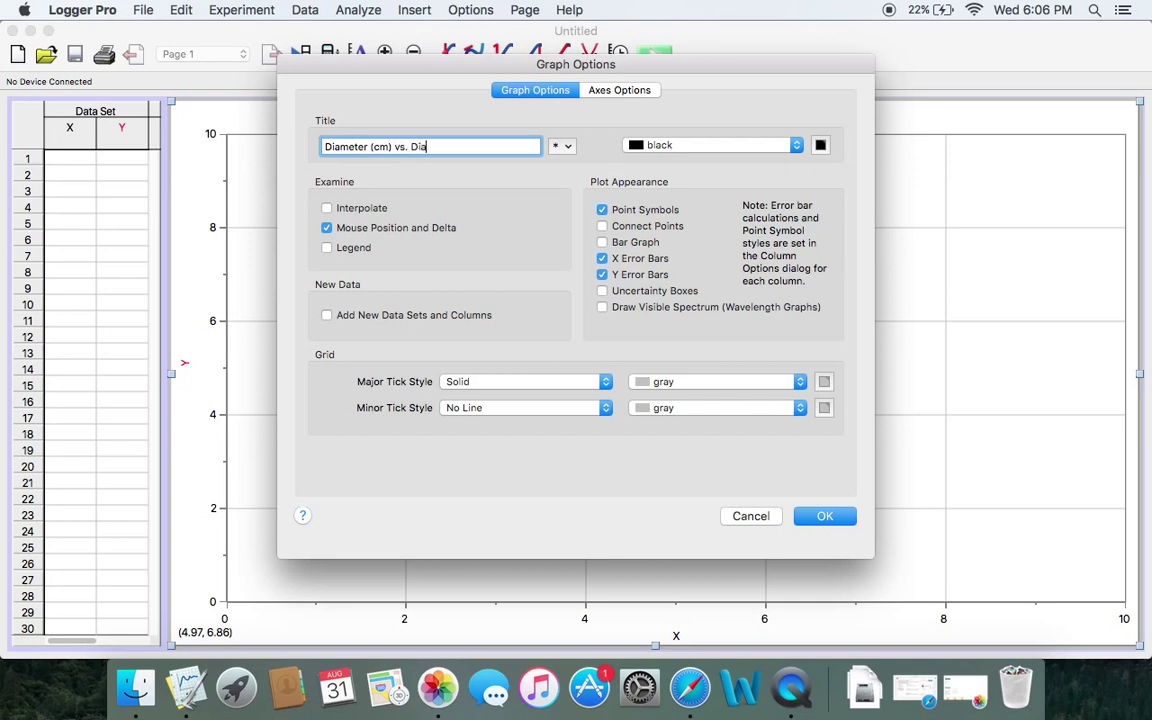
pyautogui.write('meter (in)')
pyautogui.click(826, 517)
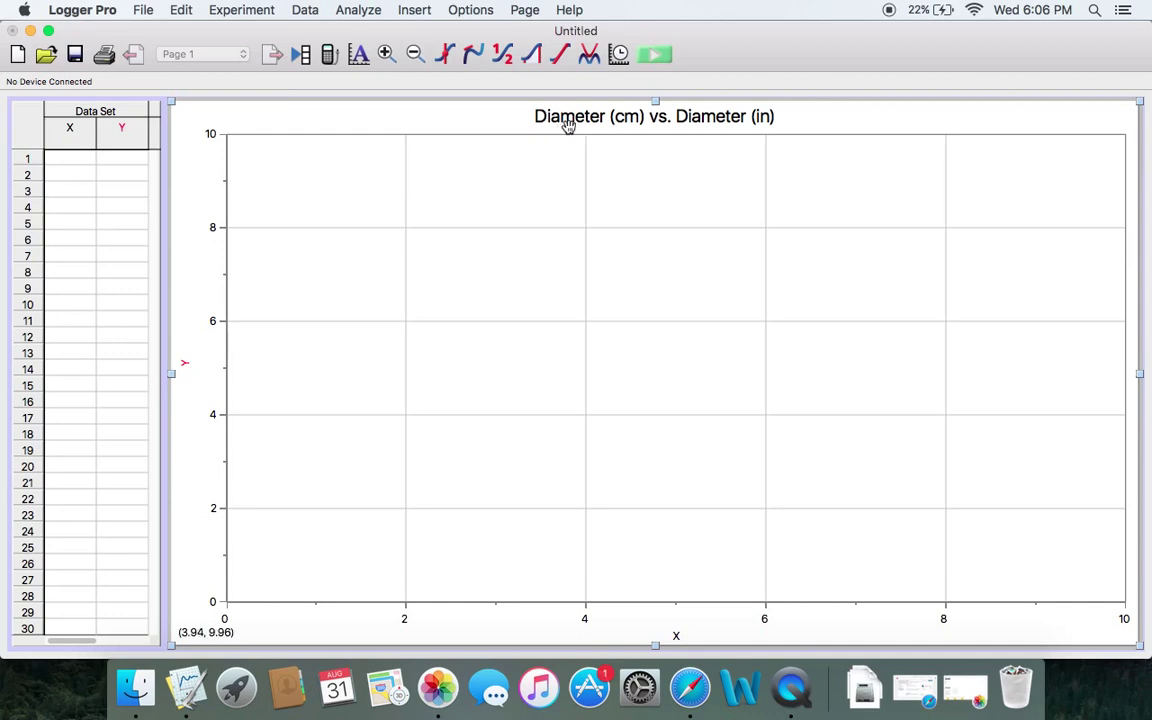
# Step: Rename the Y column to 'Diameter' with units 'cm'
pyautogui.click(123, 140)
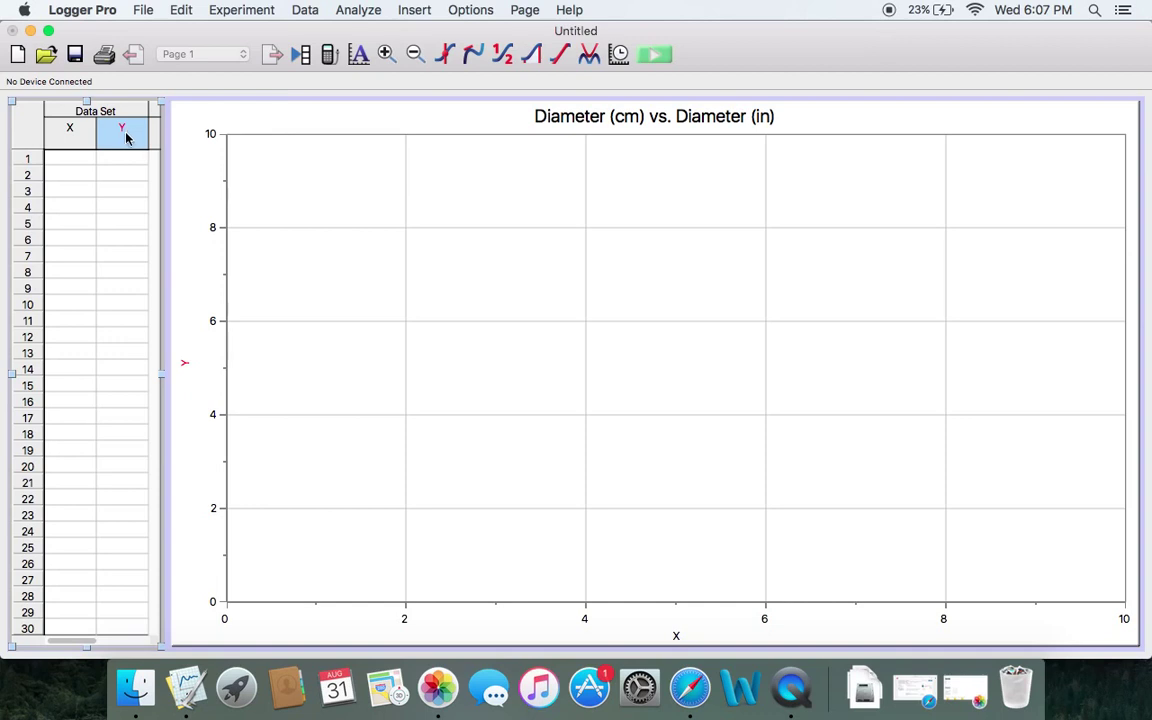
pyautogui.doubleClick(126, 138)
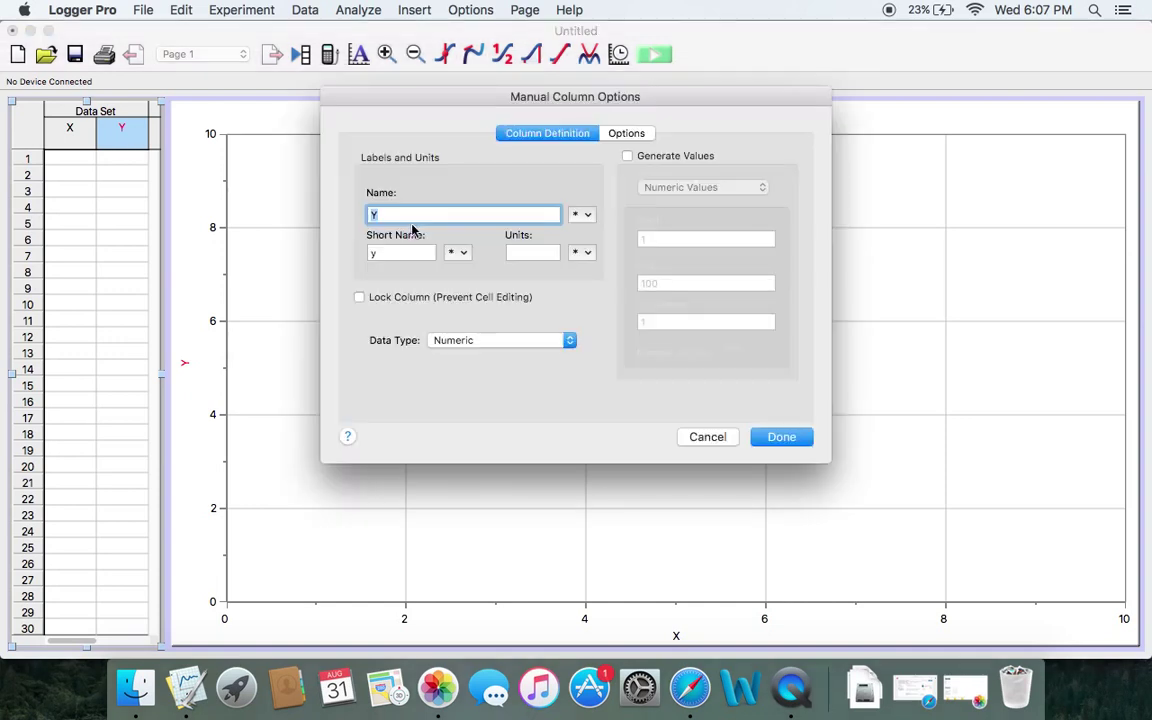
pyautogui.press('BackSpace')
pyautogui.write('Diameter')
pyautogui.press('Tab')
pyautogui.hotkey('shift', 'Tab')
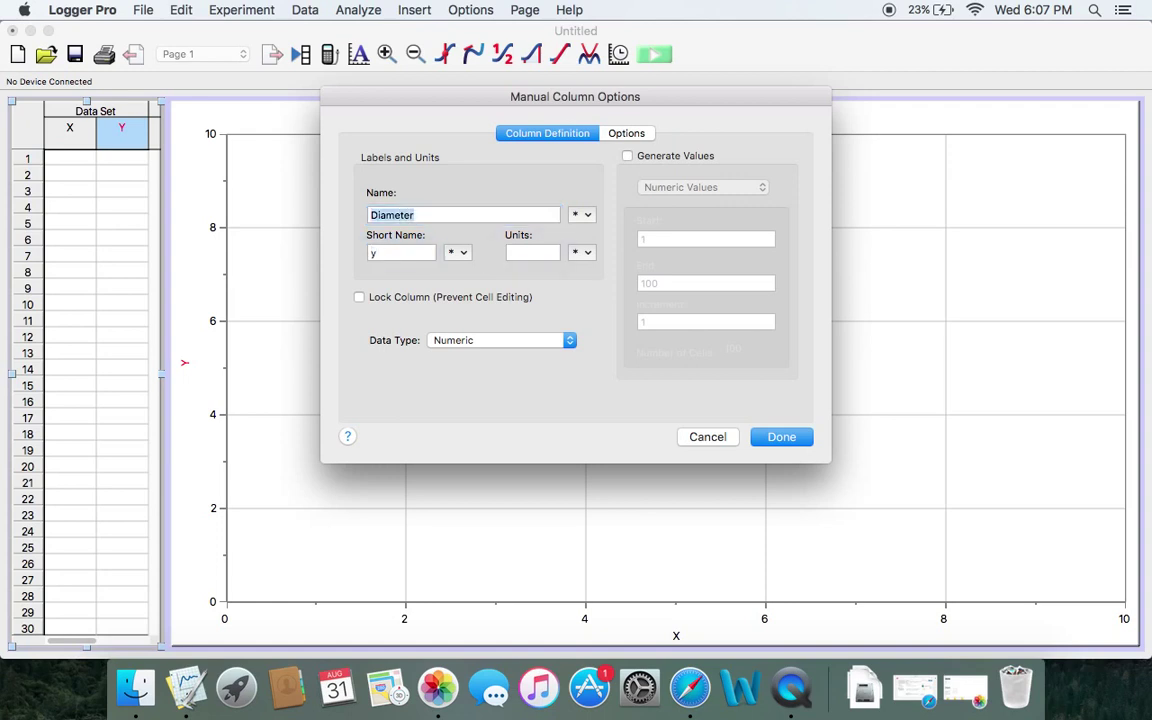
pyautogui.click(523, 253)
pyautogui.write('cm')
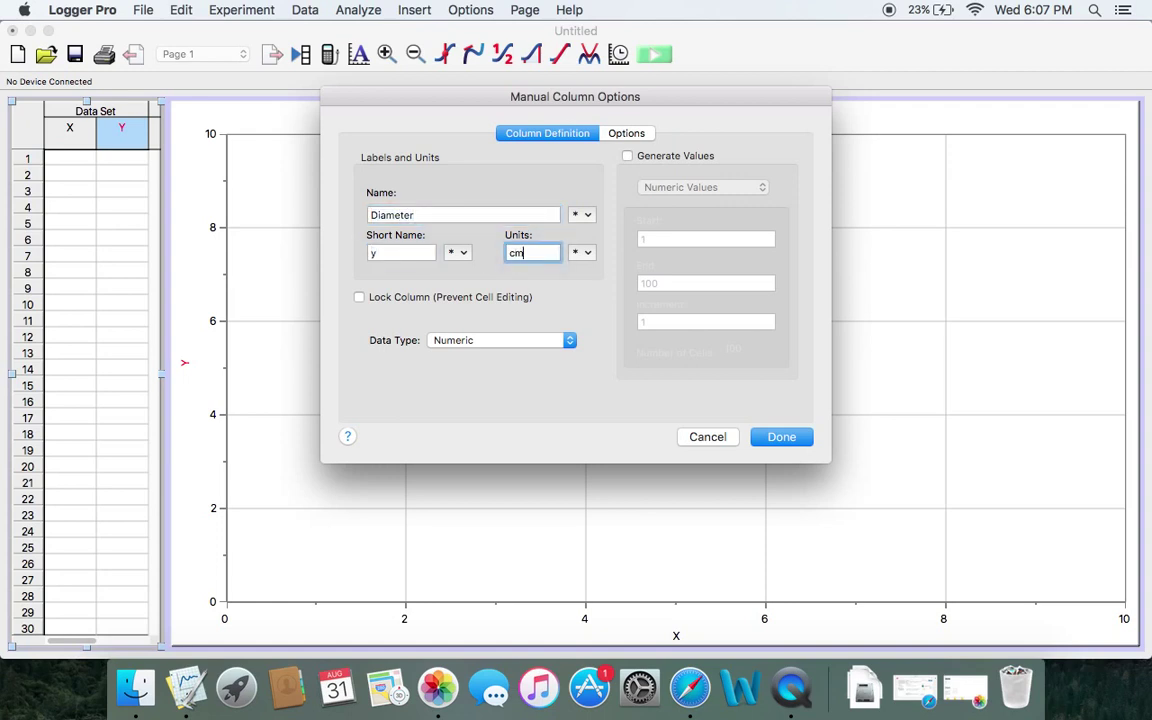
pyautogui.click(783, 440)
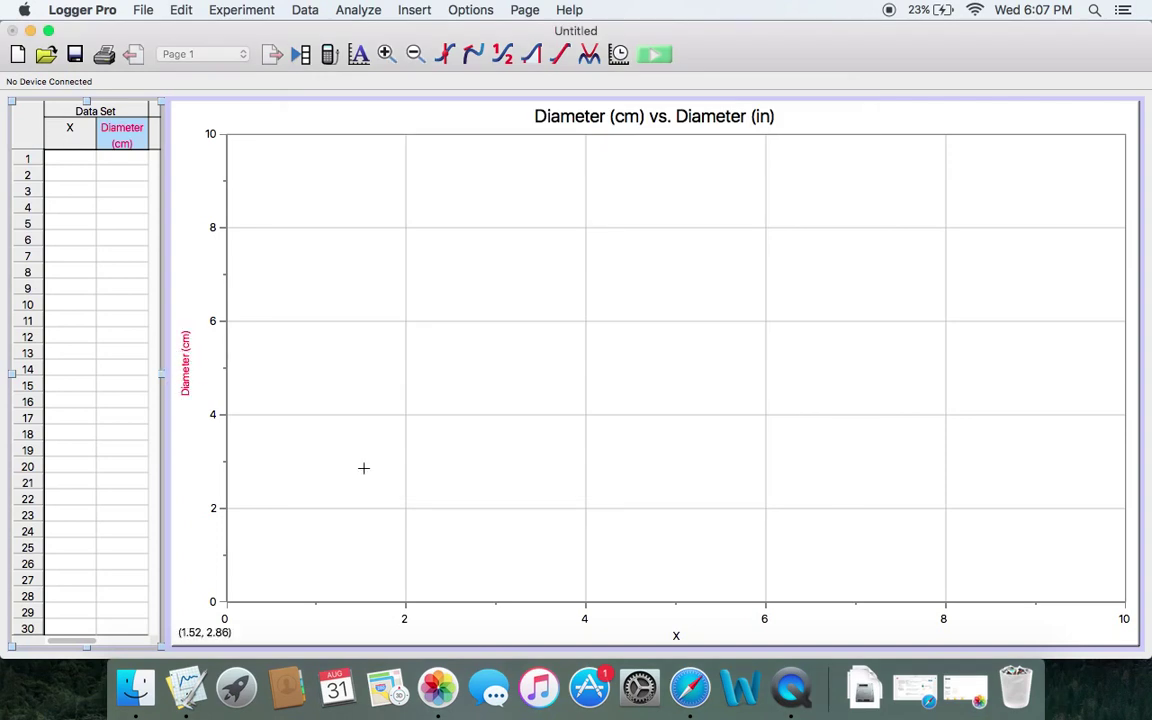
# Step: Rename the X column to 'Diameter 2' with units 'in', resolving the duplicate-name warning
pyautogui.click(75, 141)
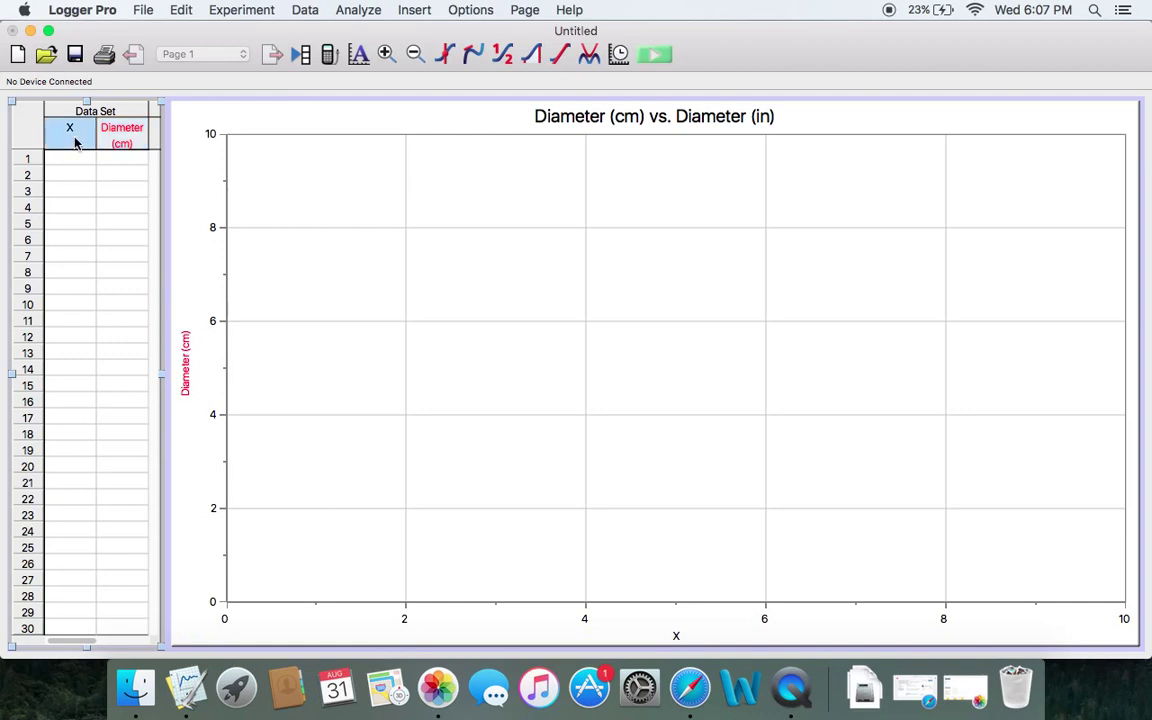
pyautogui.doubleClick(75, 141)
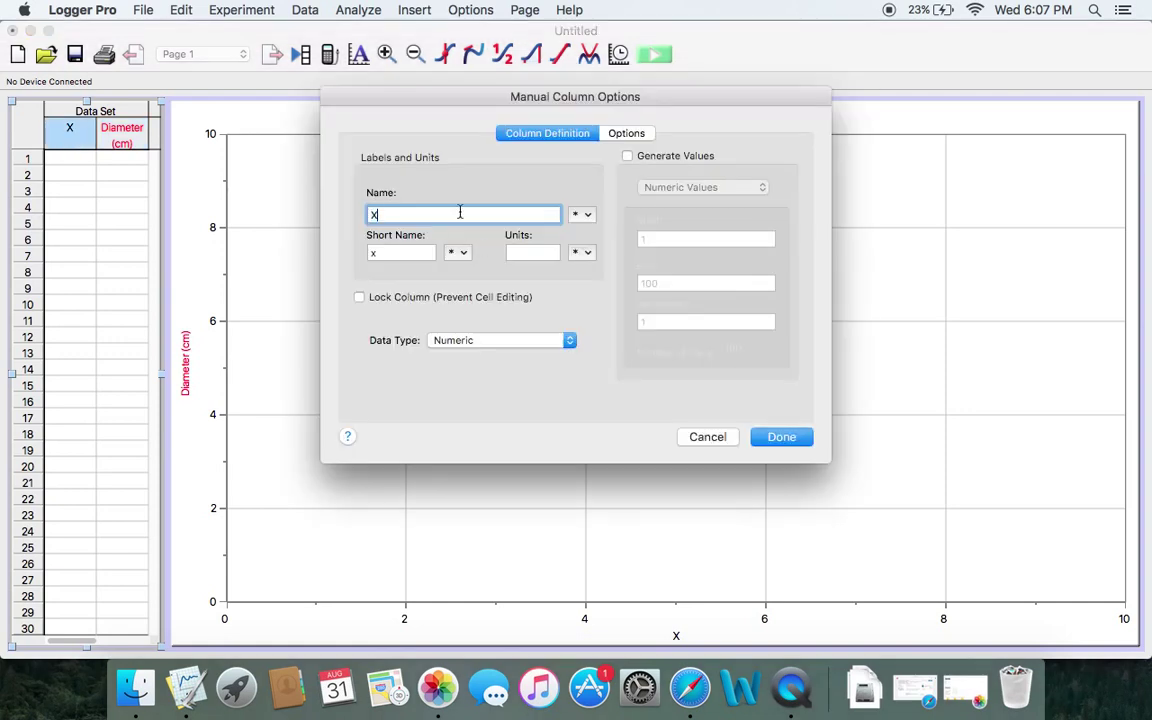
pyautogui.press('BackSpace')
pyautogui.write('Diameter')
pyautogui.press('Tab')
pyautogui.press('Tab')
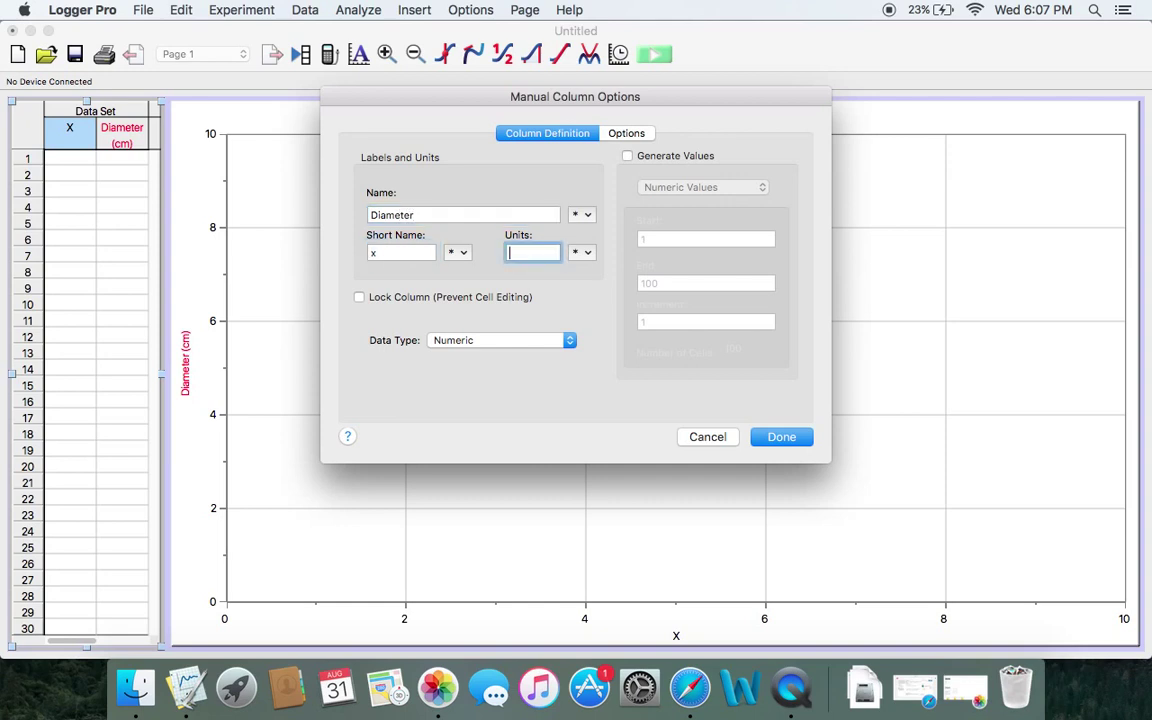
pyautogui.write('in')
pyautogui.click(806, 436)
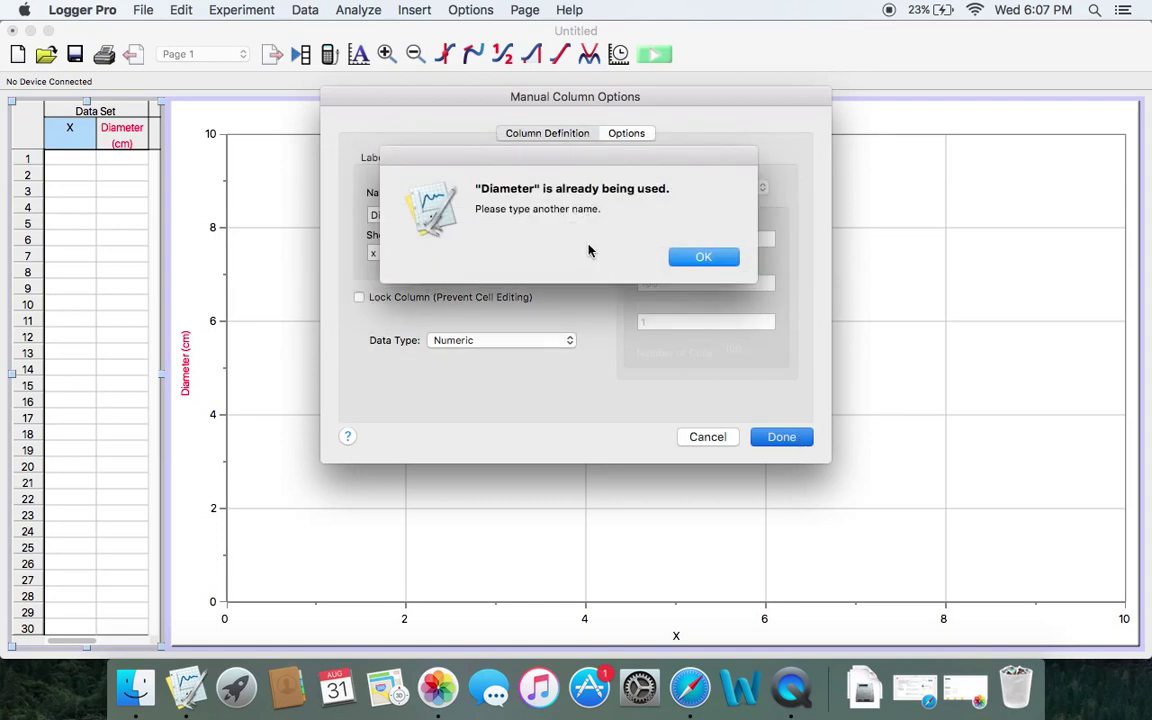
pyautogui.click(700, 257)
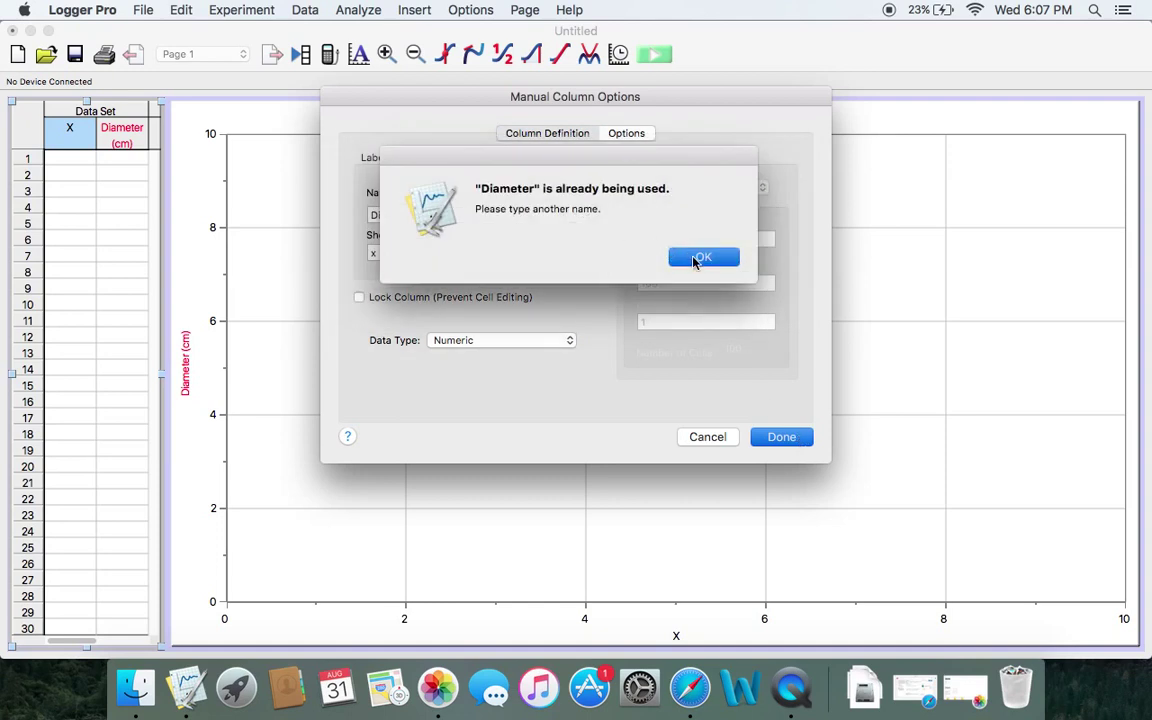
pyautogui.click(452, 212)
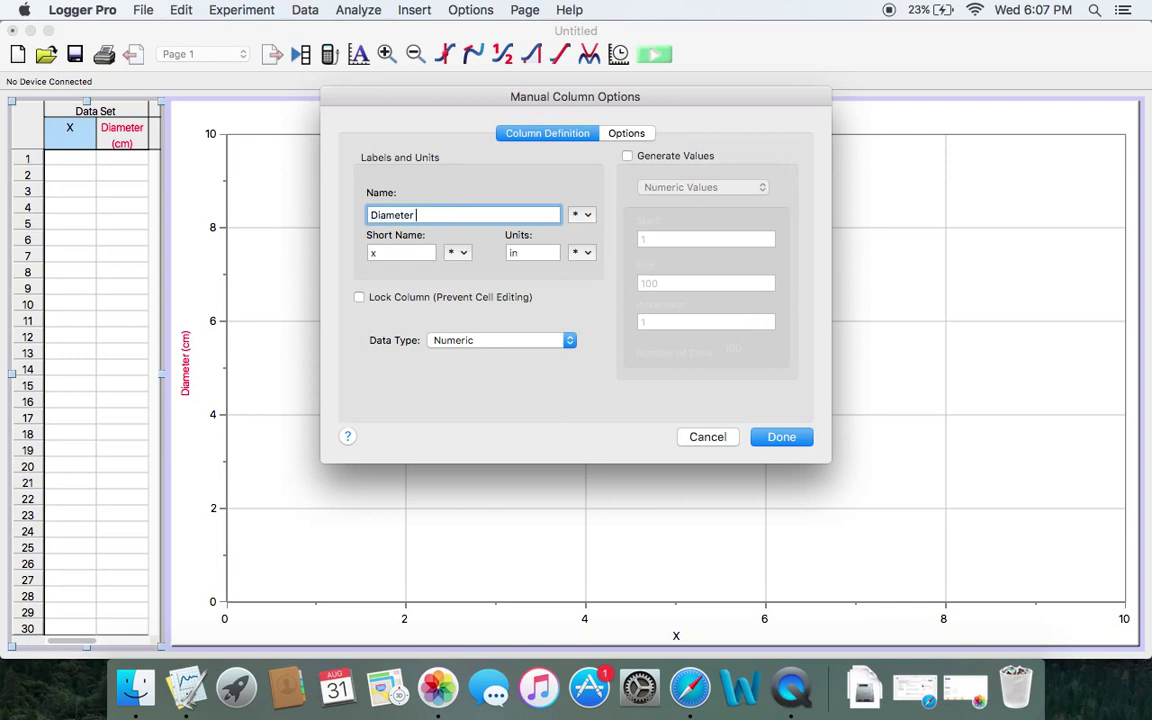
pyautogui.write('2')
pyautogui.click(775, 440)
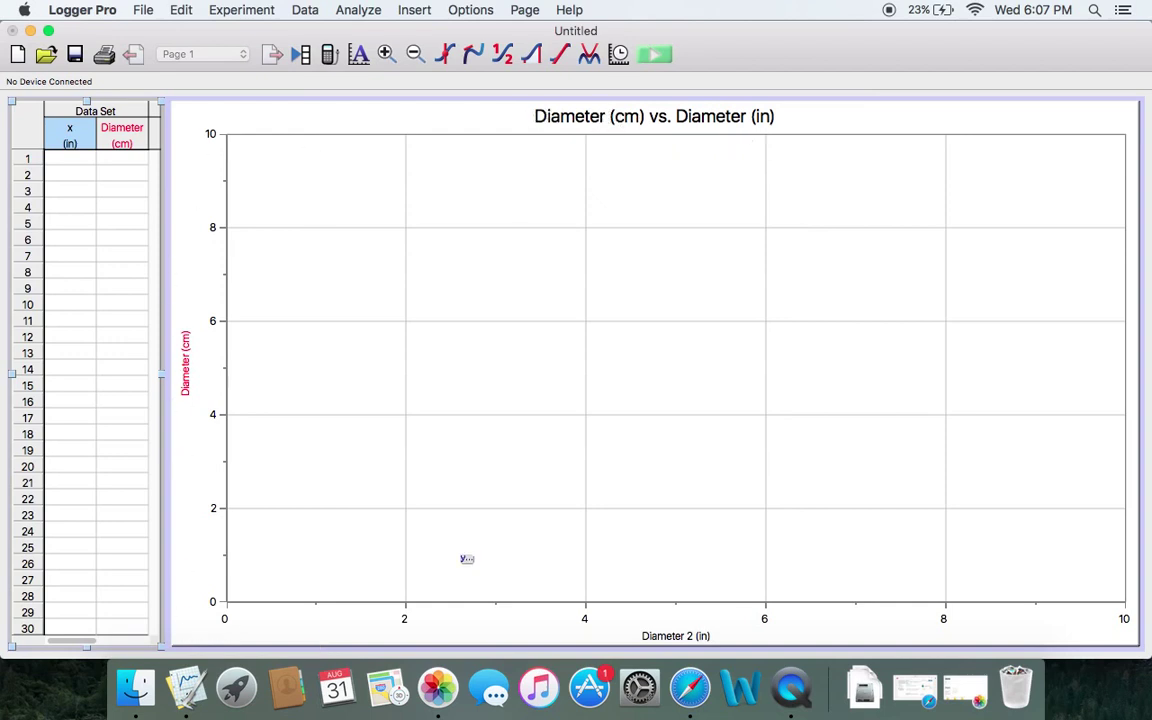
# Step: Enter the inch values 8, 9, 10.3, 11.4 and 13 in the x column
pyautogui.click(65, 159)
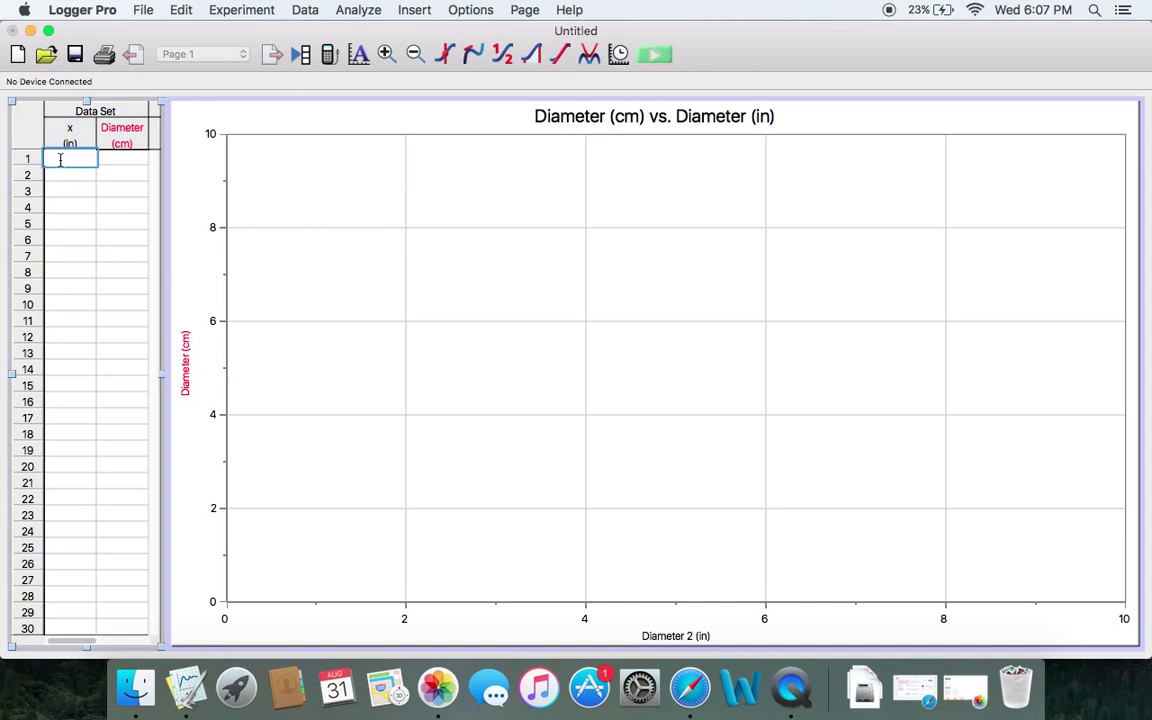
pyautogui.write('8')
pyautogui.press('Return')
pyautogui.write('9')
pyautogui.press('Return')
pyautogui.write('10')
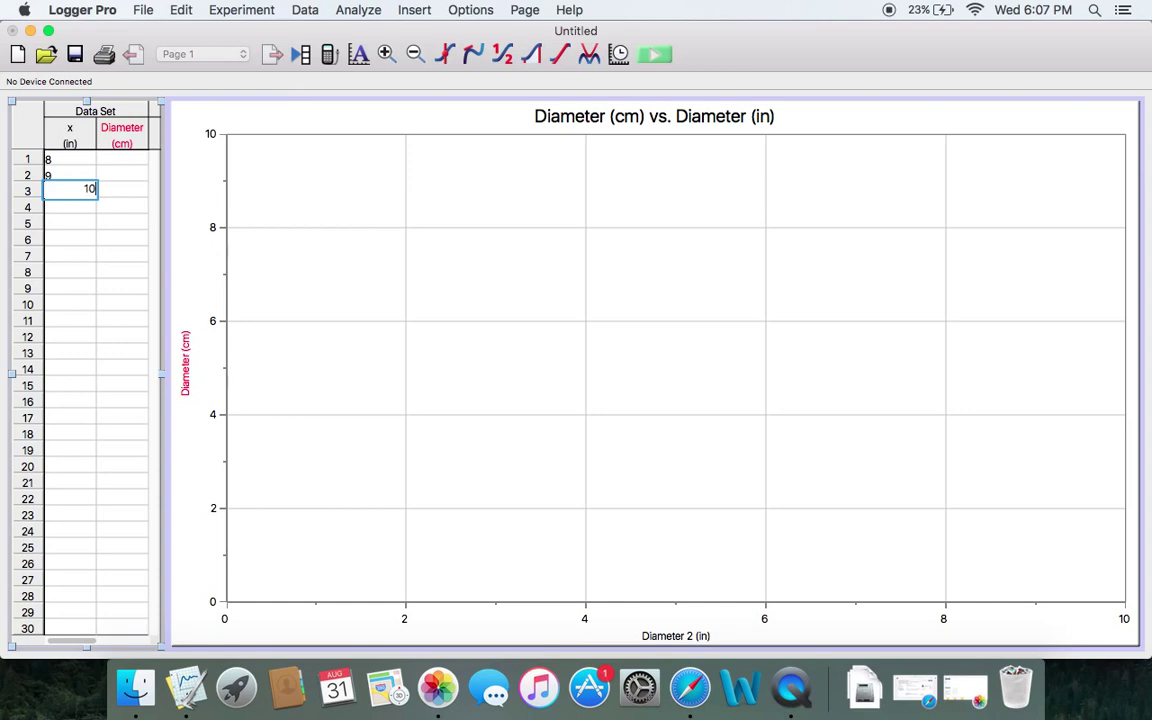
pyautogui.write('.3')
pyautogui.press('Return')
pyautogui.write('11.4')
pyautogui.press('Return')
pyautogui.write('13')
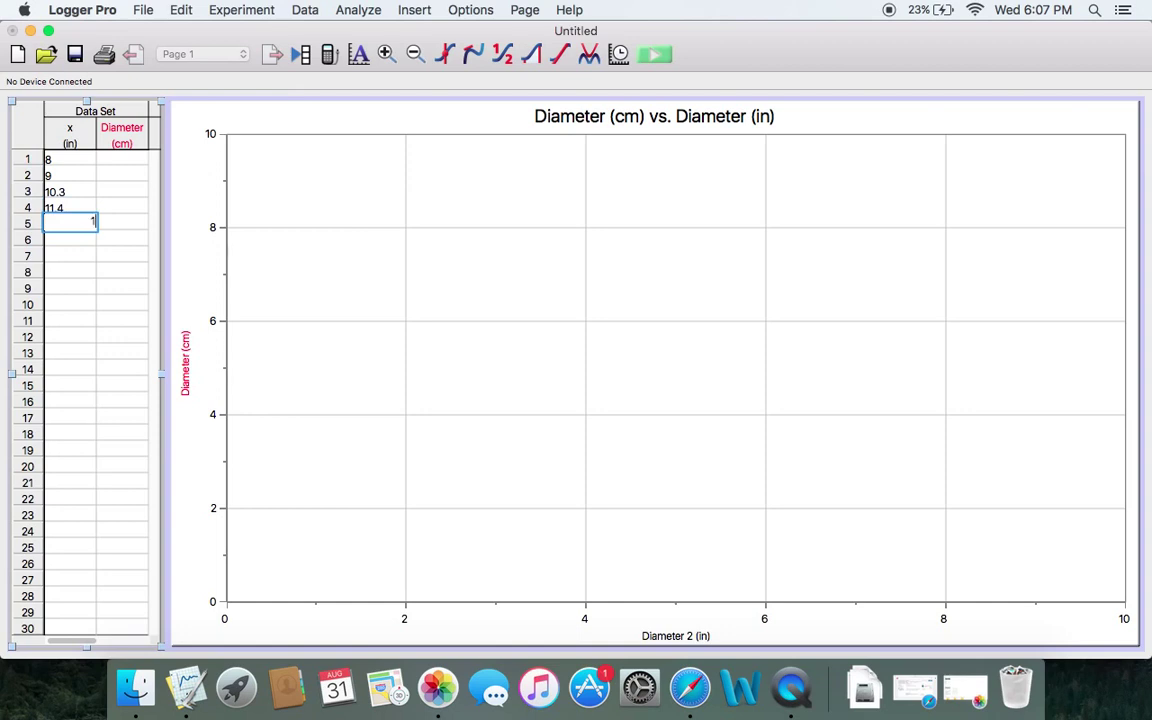
pyautogui.press('Tab')
# Step: Enter the cm values 20, 22.3, 26.6, 28.5 and 33.4 in the Diameter column
pyautogui.press('Up')
pyautogui.press('Up')
pyautogui.press('Up')
pyautogui.press('Up')
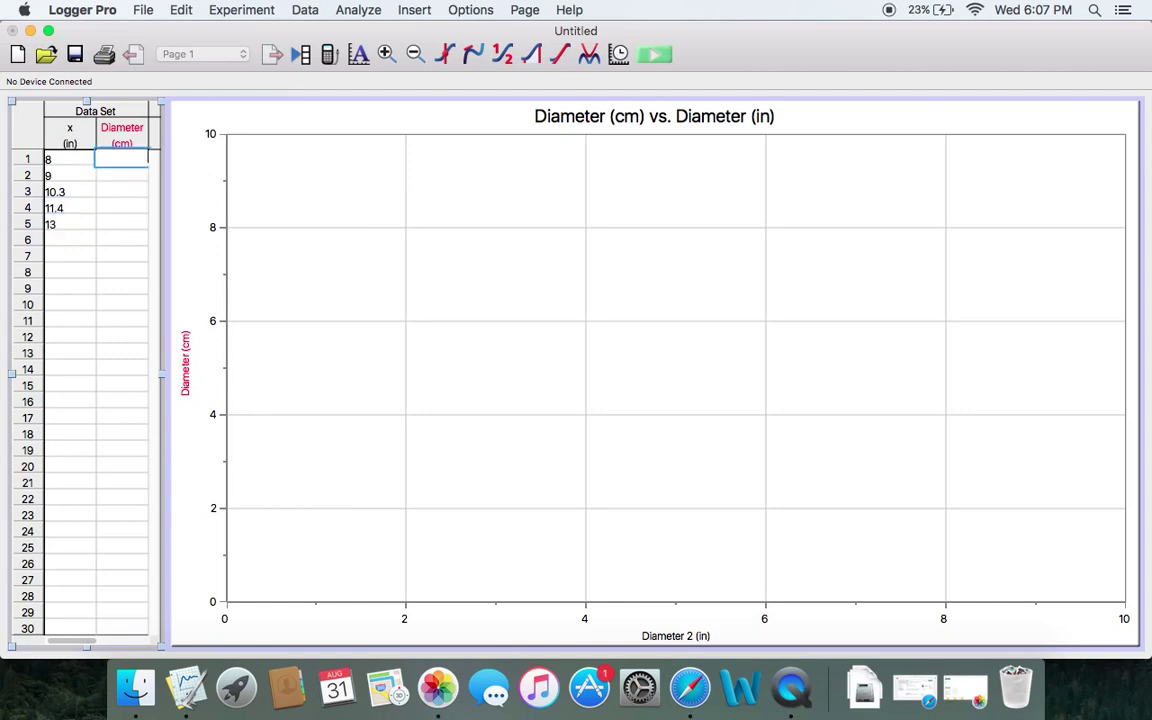
pyautogui.write('20')
pyautogui.press('Return')
pyautogui.write('22.3')
pyautogui.press('Return')
pyautogui.write('26.6')
pyautogui.press('Return')
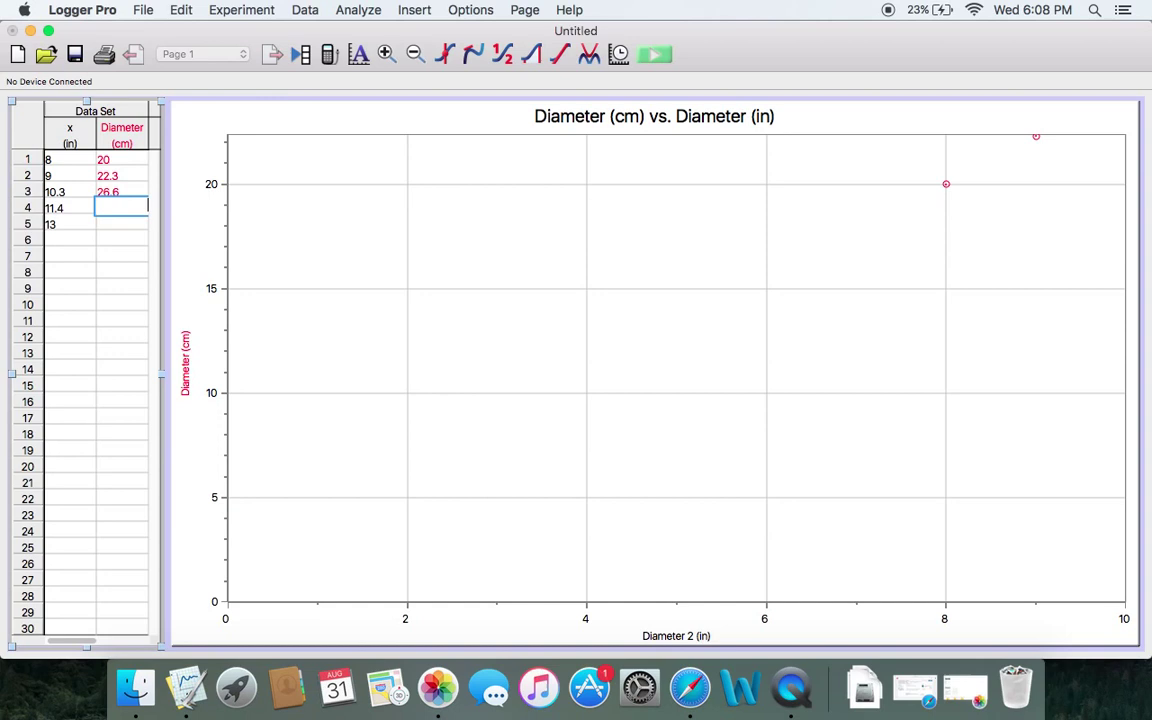
pyautogui.write('28.5')
pyautogui.press('Return')
pyautogui.write('33.')
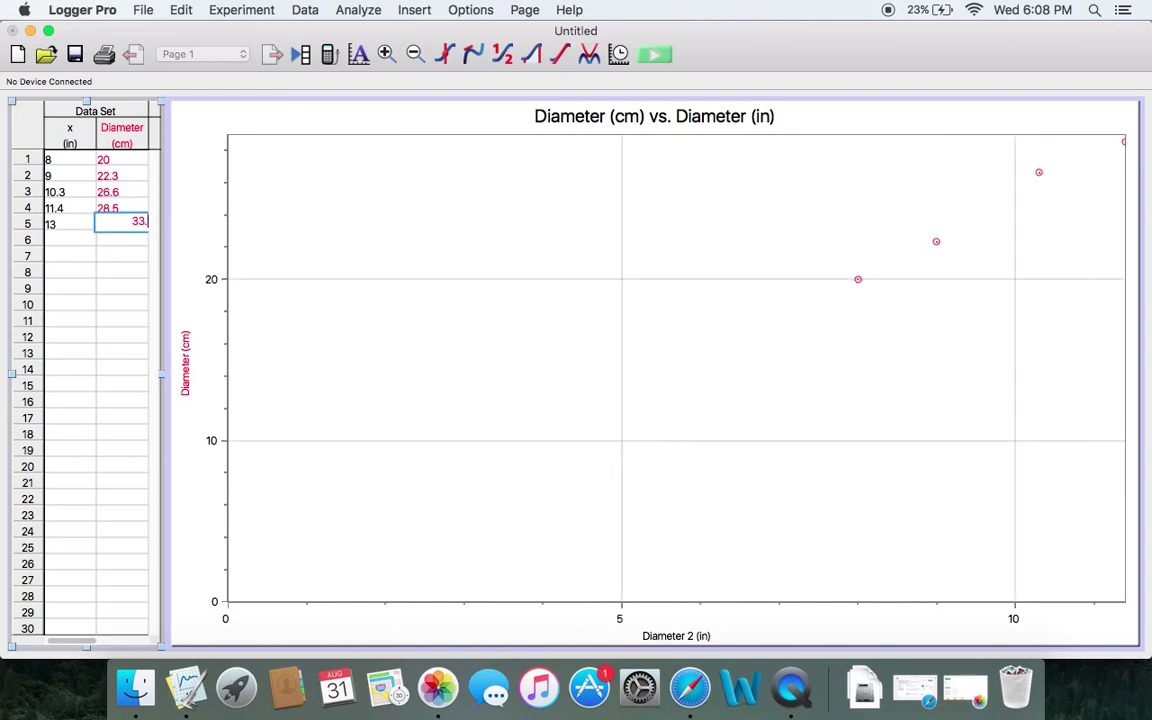
pyautogui.write('4')
pyautogui.click(611, 382)
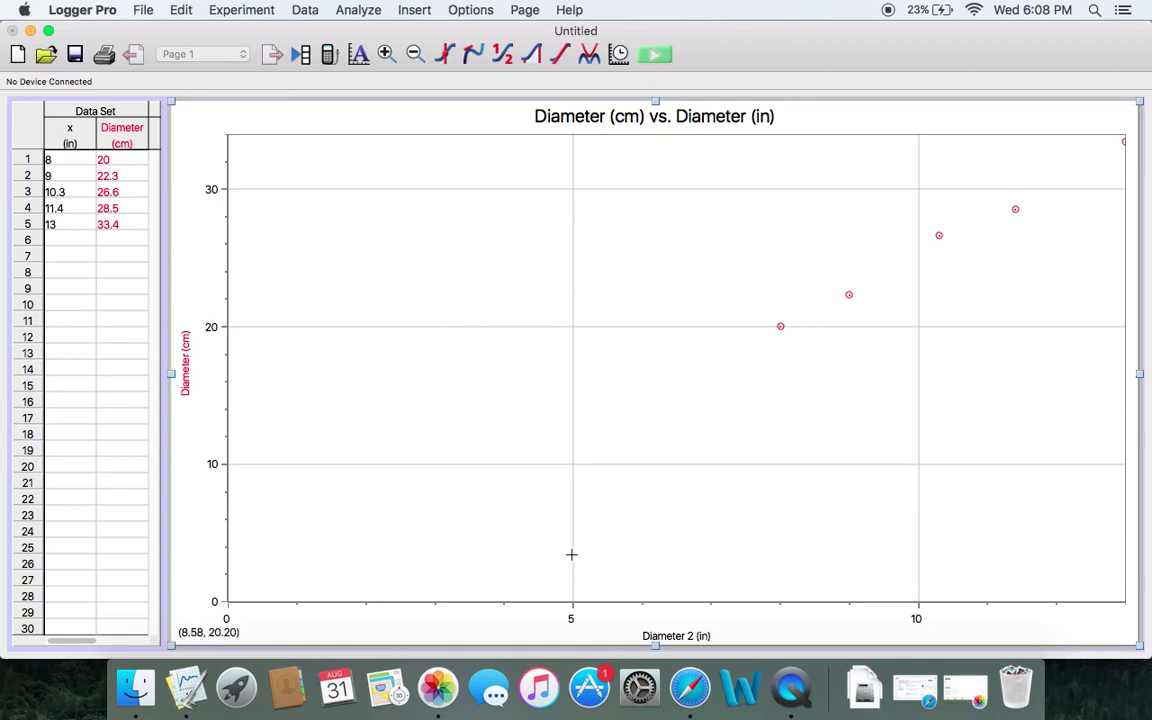
# Step: Autoscale the graph so the five points fill it, horizontal axis 7 to 13
pyautogui.click(358, 58)
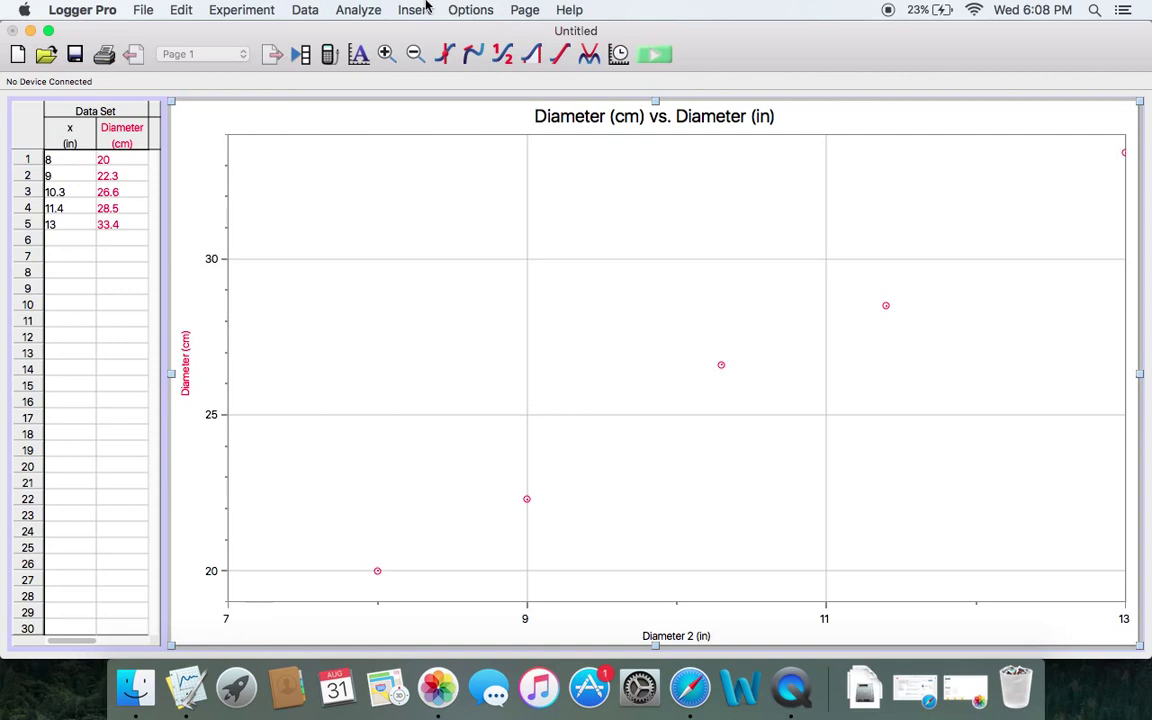
pyautogui.click(358, 8)
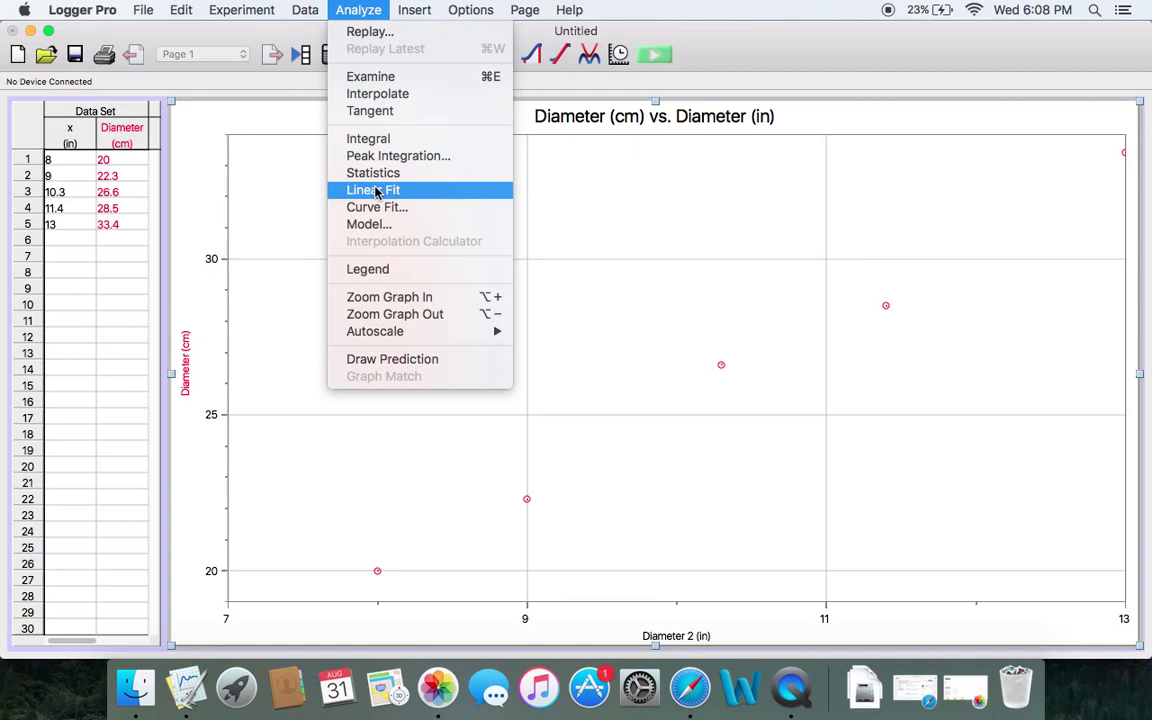
pyautogui.click(640, 168)
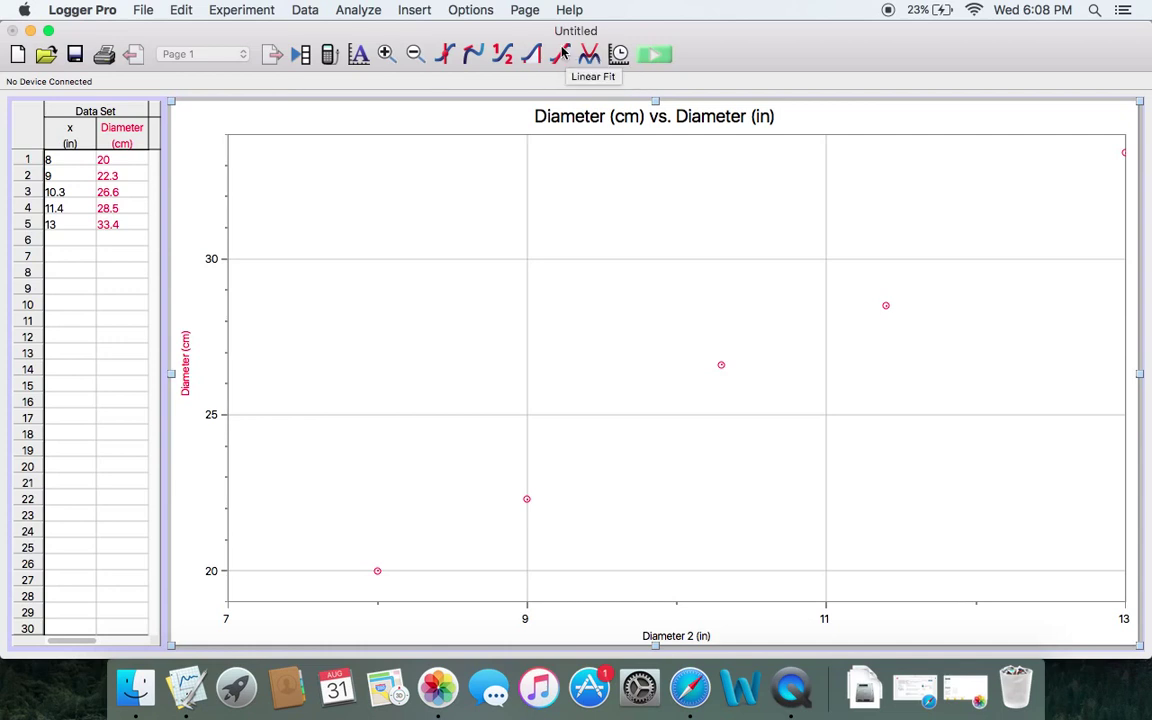
# Step: Add a Linear Fit to the data and move its results box to the graph's upper left
pyautogui.click(370, 7)
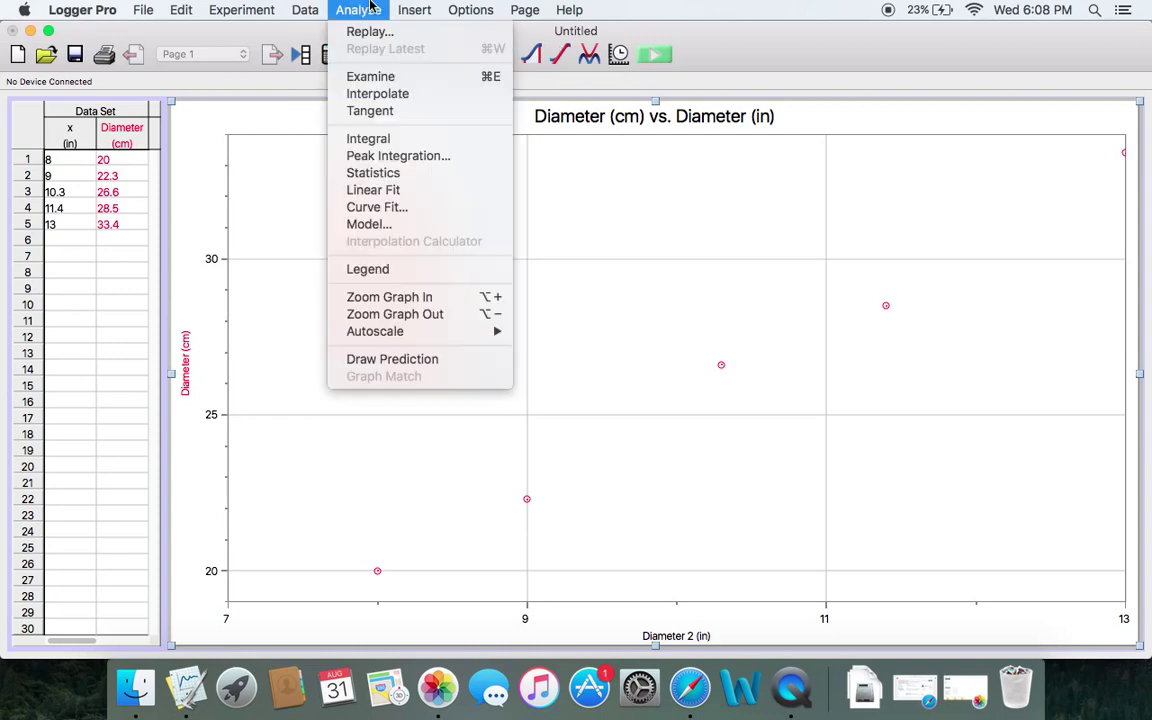
pyautogui.click(407, 191)
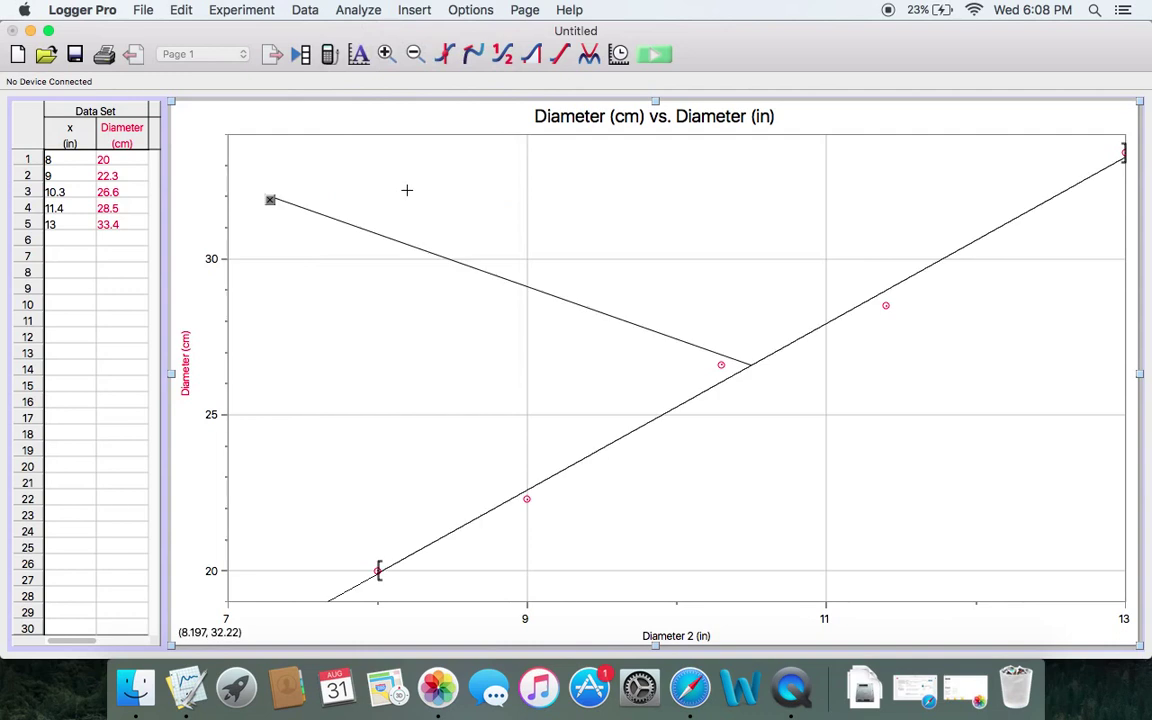
pyautogui.moveTo(304, 201); pyautogui.dragTo(599, 255)
pyautogui.moveTo(545, 240)
pyautogui.mouseDown()
pyautogui.moveTo(594, 216)
pyautogui.moveTo(411, 189)
pyautogui.moveTo(470, 381)
pyautogui.moveTo(609, 409)
pyautogui.moveTo(632, 432)
pyautogui.moveTo(640, 365)
pyautogui.moveTo(709, 368)
pyautogui.moveTo(655, 362)
pyautogui.moveTo(423, 274)
pyautogui.moveTo(412, 222)
pyautogui.moveTo(332, 221)
pyautogui.mouseUp()
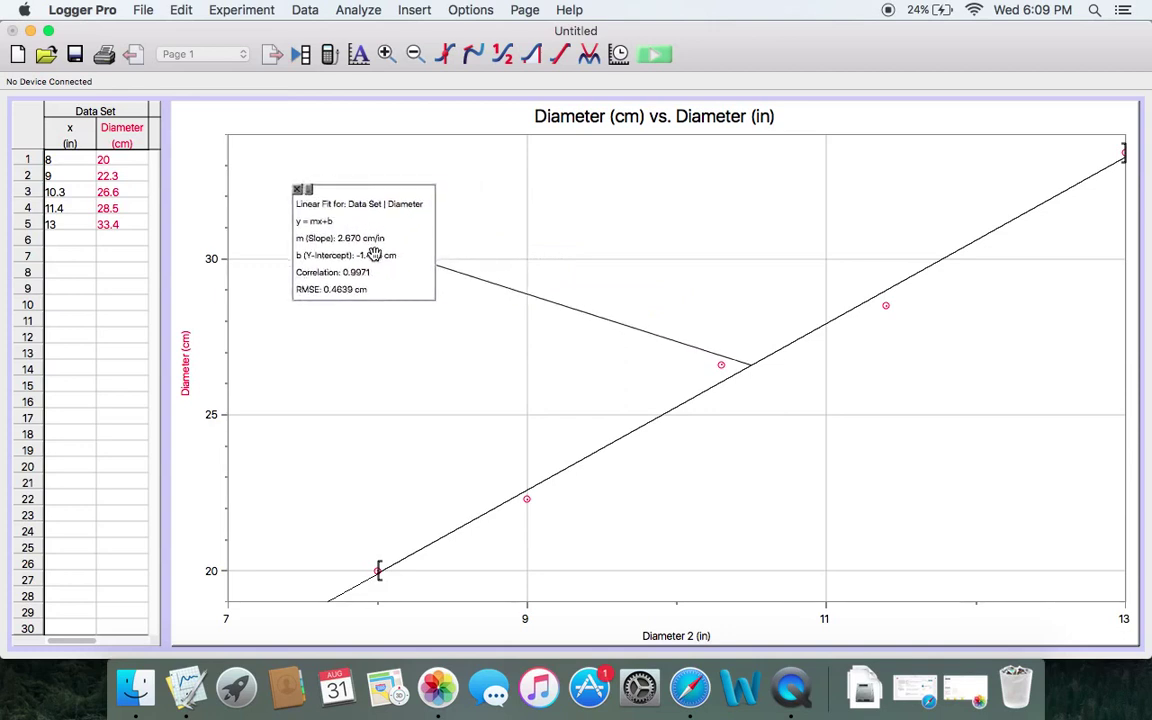